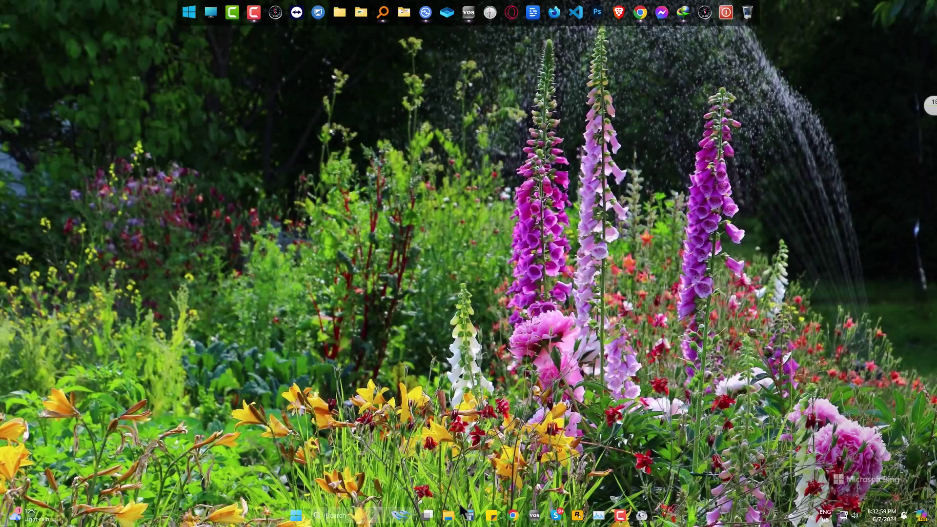
Step: Play the phone video from its folder in GOM Player
{"action": "mouse_move", "coordinate": [448, 516]}
{"action": "left_click", "coordinate": [475, 472]}
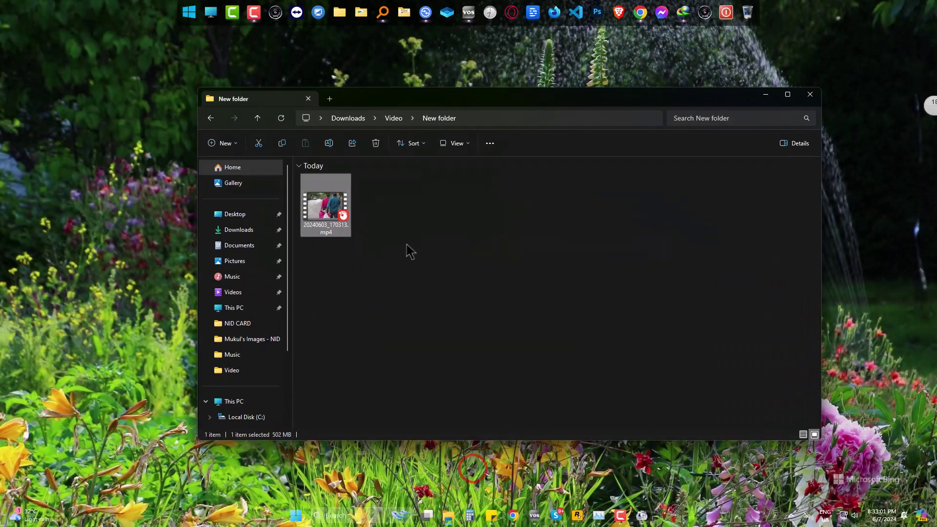
{"action": "left_click", "coordinate": [349, 273]}
{"action": "left_click", "coordinate": [341, 211]}
{"action": "double_click", "coordinate": [342, 211]}
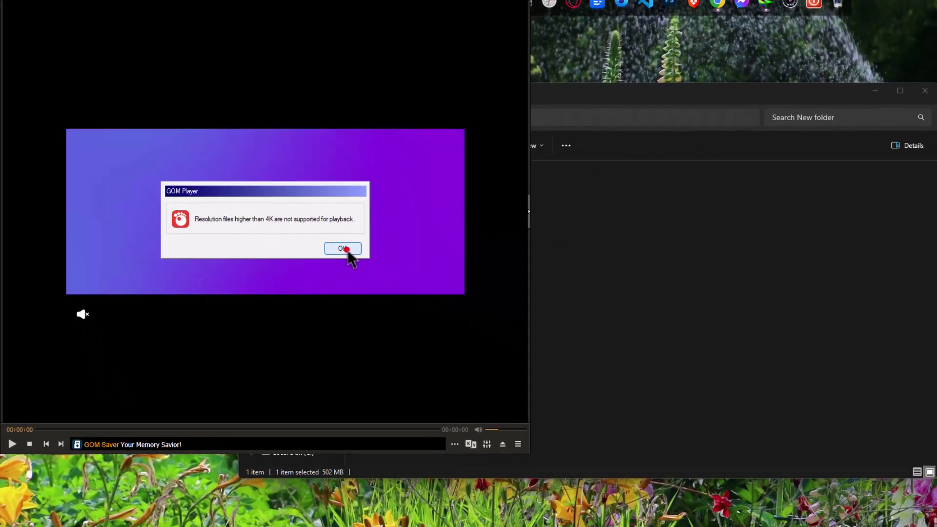
Step: Dismiss the above-4K resolution error and close GOM Player
{"action": "left_click", "coordinate": [510, 316]}
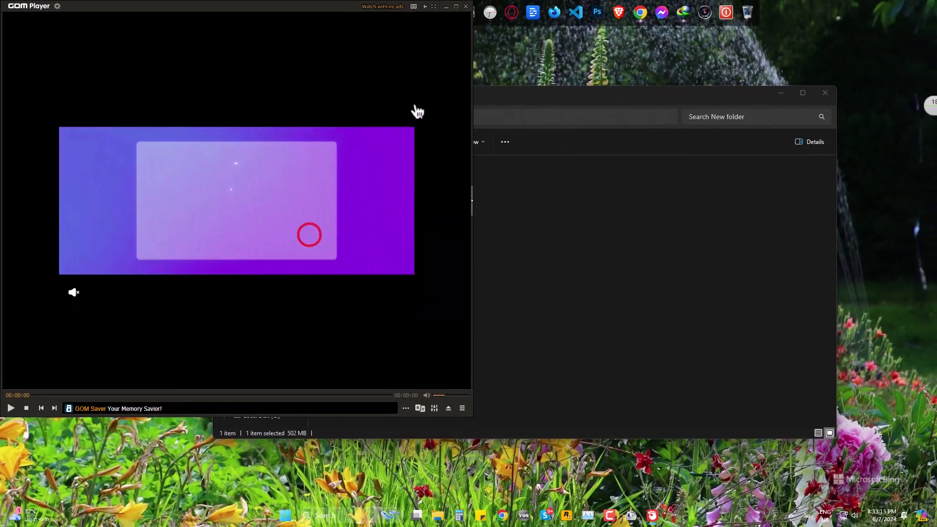
{"action": "left_click", "coordinate": [466, 6]}
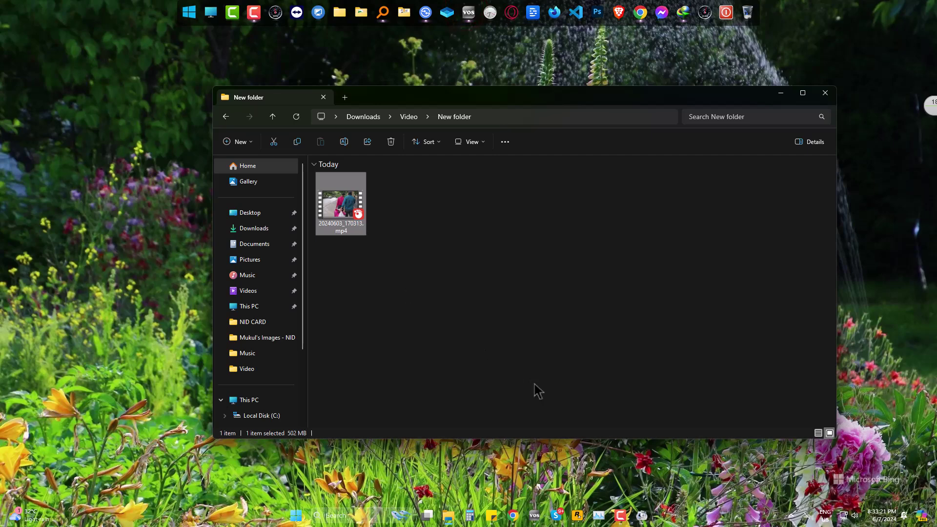
Step: Drag 20240603_170313.mp4 into Format Factory and choose MP4 as the output format
{"action": "left_click", "coordinate": [642, 515]}
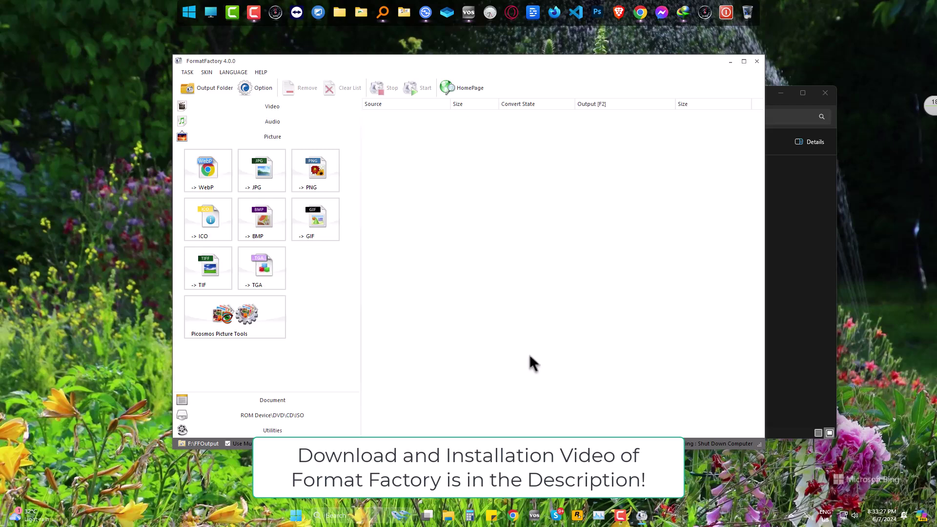
{"action": "left_click_drag", "start_coordinate": [336, 62], "coordinate": [593, 104]}
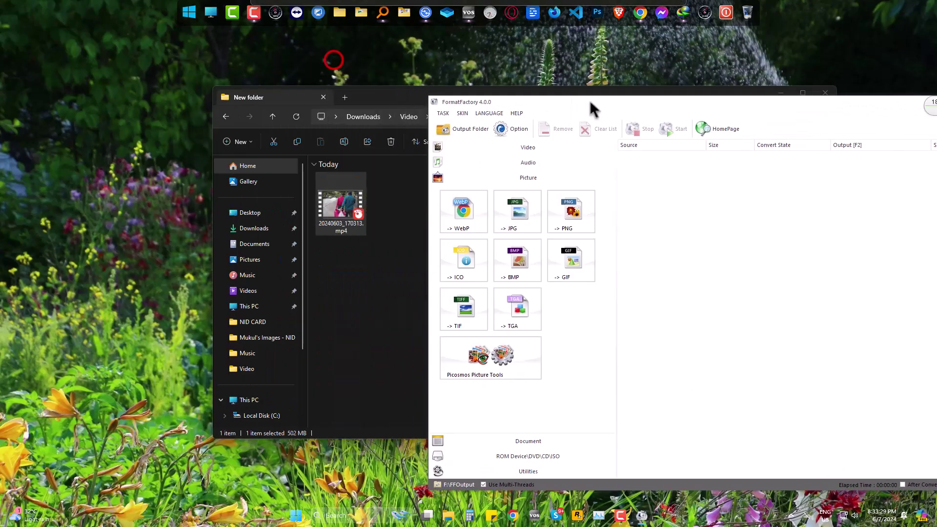
{"action": "left_click_drag", "start_coordinate": [412, 94], "coordinate": [274, 91]}
{"action": "left_click_drag", "start_coordinate": [201, 202], "coordinate": [708, 284]}
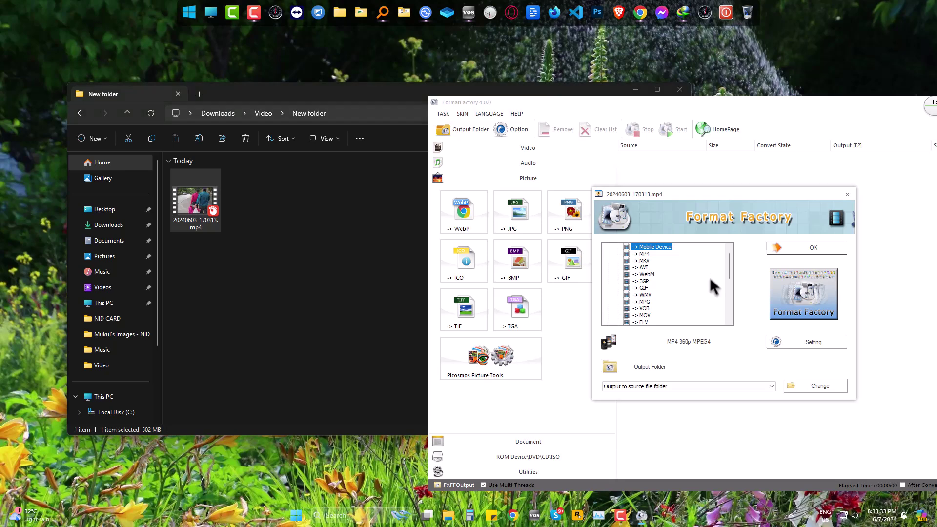
{"action": "left_click", "coordinate": [643, 255]}
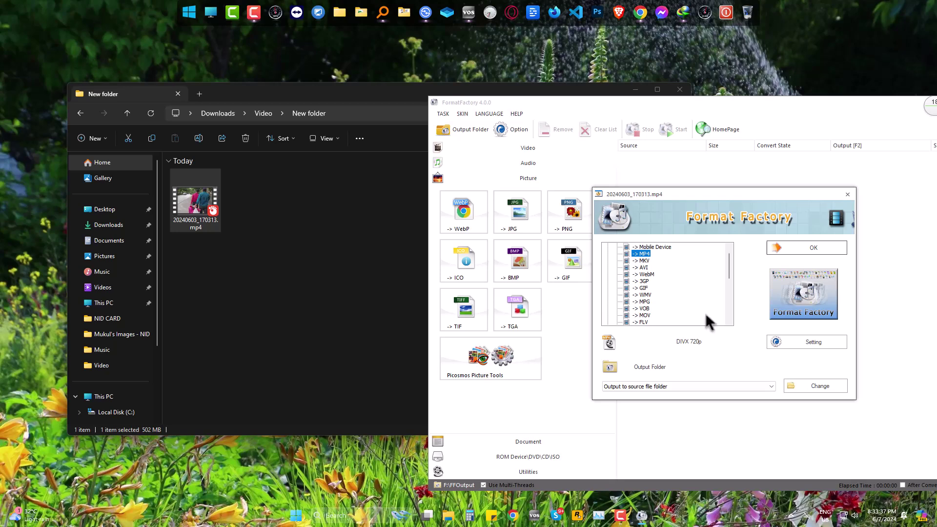
{"action": "left_click", "coordinate": [779, 342]}
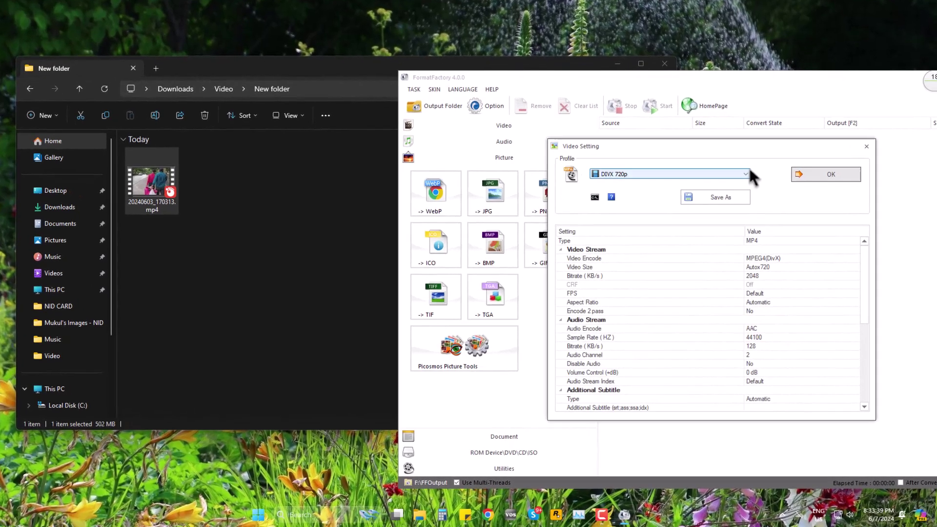
{"action": "left_click", "coordinate": [747, 173]}
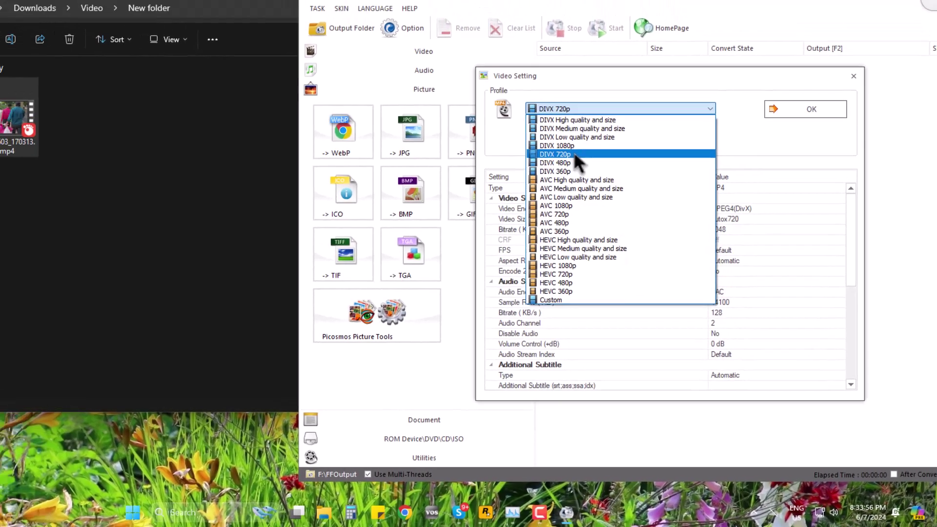
{"action": "left_click", "coordinate": [645, 228]}
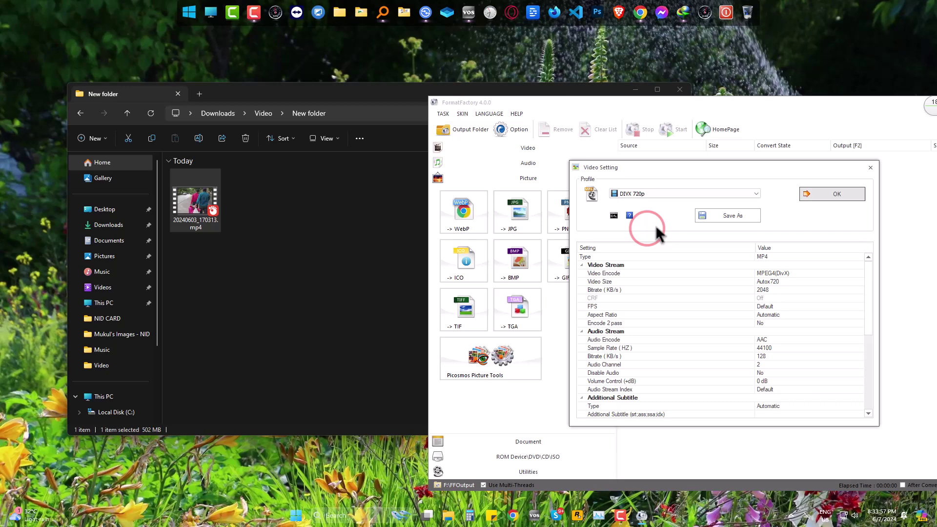
{"action": "left_click", "coordinate": [831, 194]}
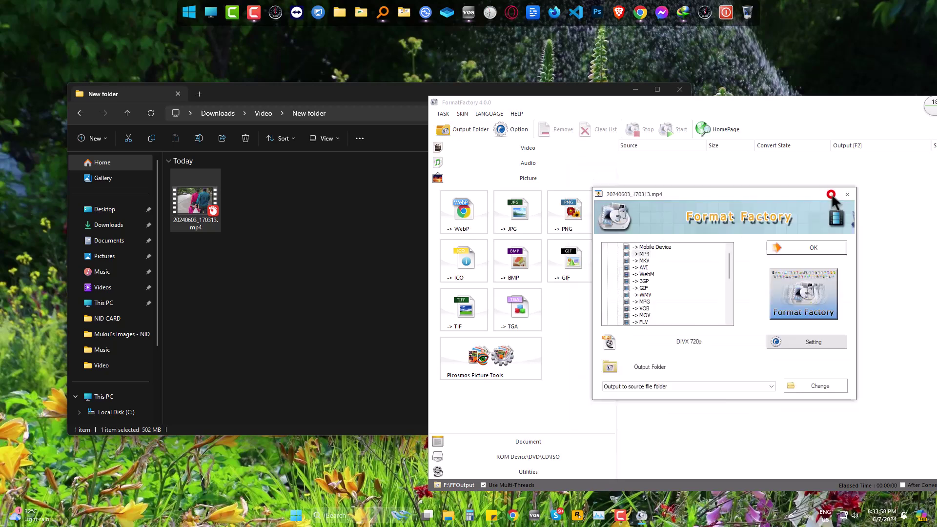
Step: Queue the file and run the conversion to a DIVX 720p MP4 until Completed
{"action": "left_click", "coordinate": [794, 246]}
{"action": "left_click_drag", "start_coordinate": [747, 107], "coordinate": [535, 87]}
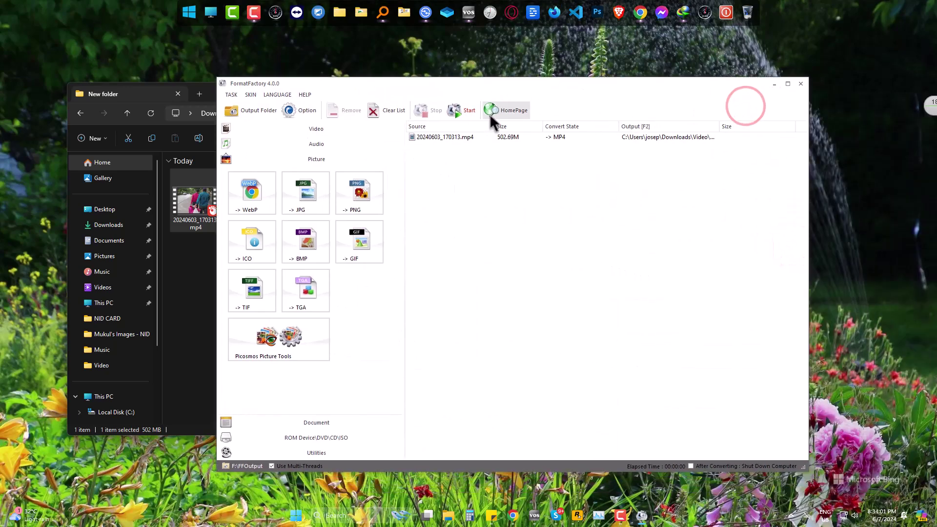
{"action": "left_click", "coordinate": [462, 115]}
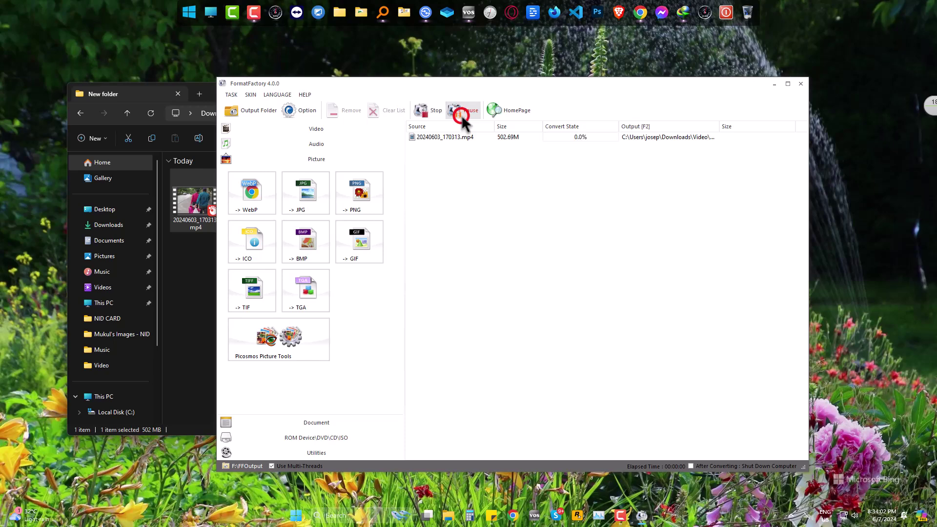
{"action": "left_click", "coordinate": [518, 195]}
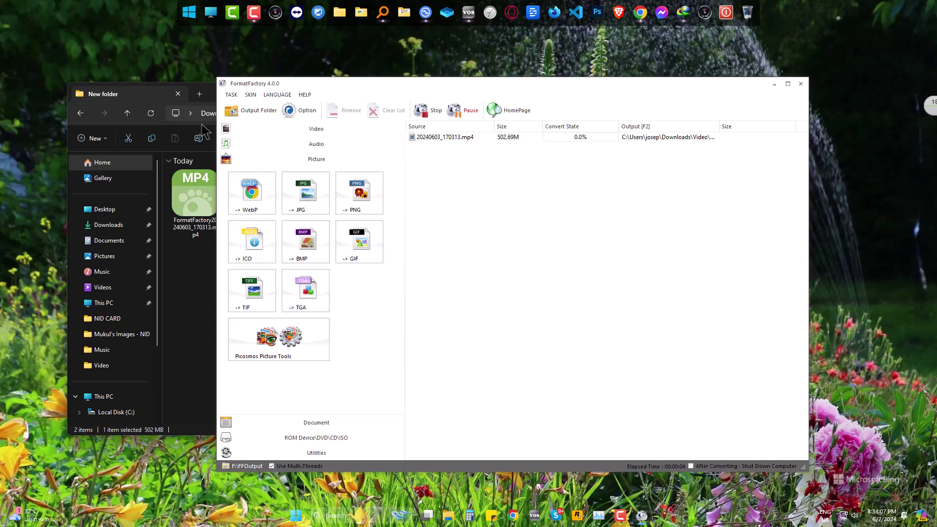
Step: Show the output folder with the 14.27M converted MP4 beside the original
{"action": "left_click", "coordinate": [144, 97]}
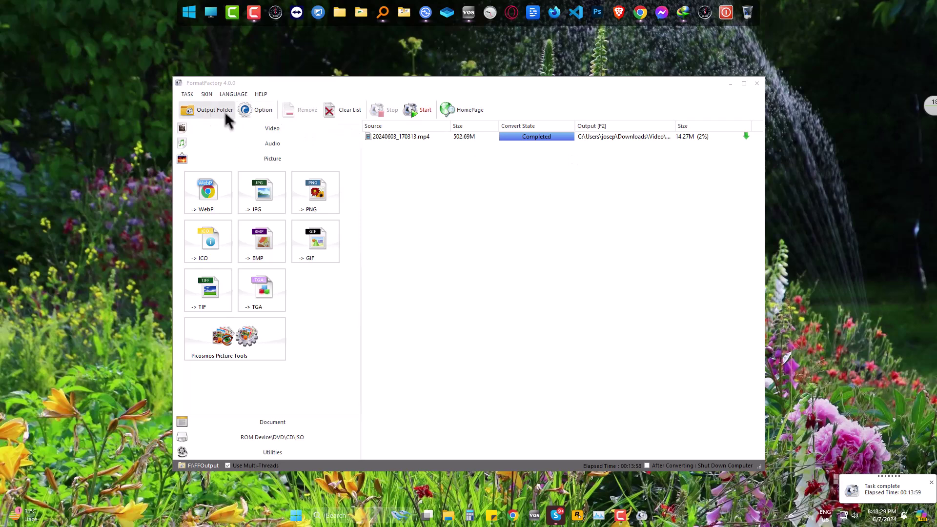
{"action": "left_click", "coordinate": [729, 84]}
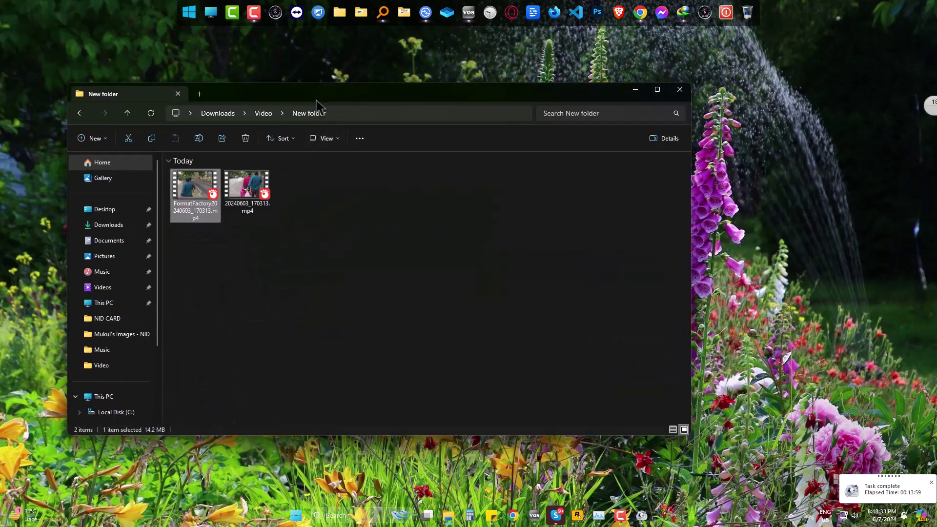
{"action": "left_click_drag", "start_coordinate": [318, 105], "coordinate": [412, 101]}
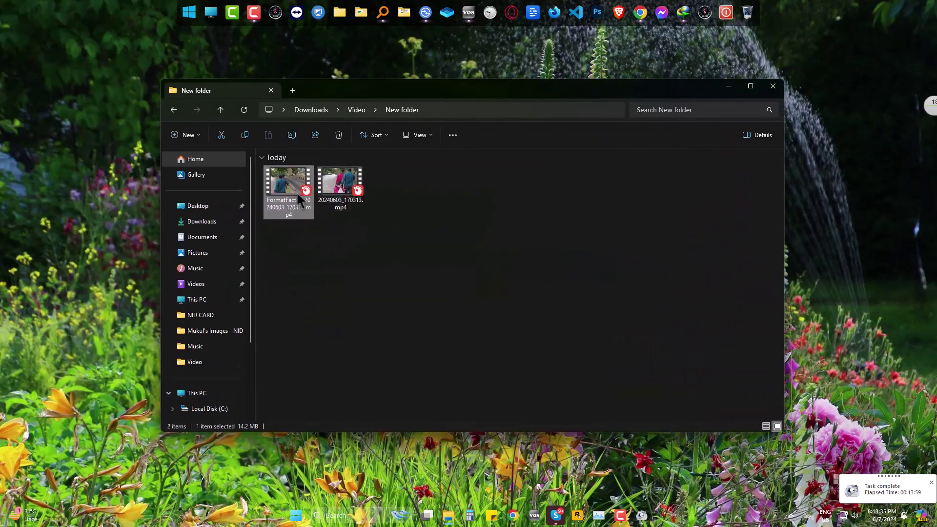
Step: Play the converted FormatFactory MP4 in GOM Player, skip forward twice, and close the player
{"action": "left_click", "coordinate": [294, 197]}
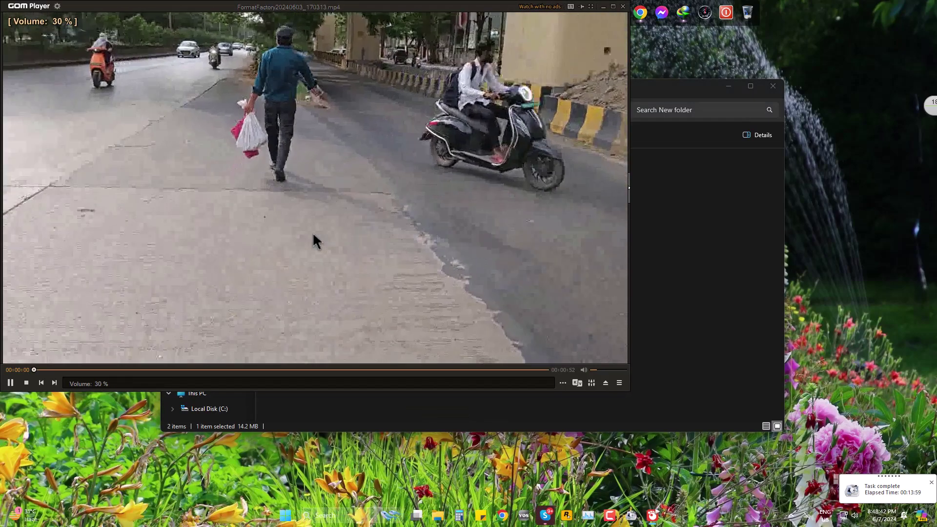
{"action": "scroll", "coordinate": [313, 231], "scroll_direction": "down", "scroll_amount": 10}
{"action": "left_click", "coordinate": [322, 176]}
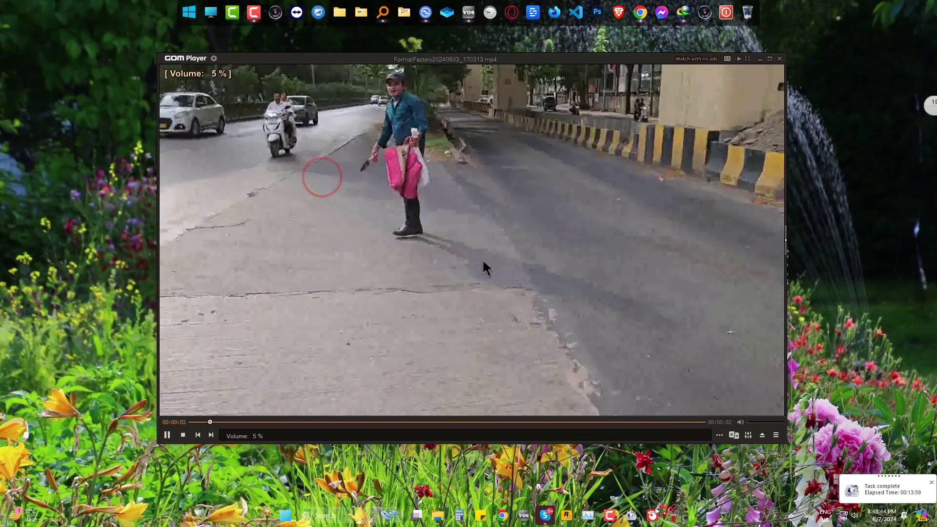
{"action": "key", "text": "Right"}
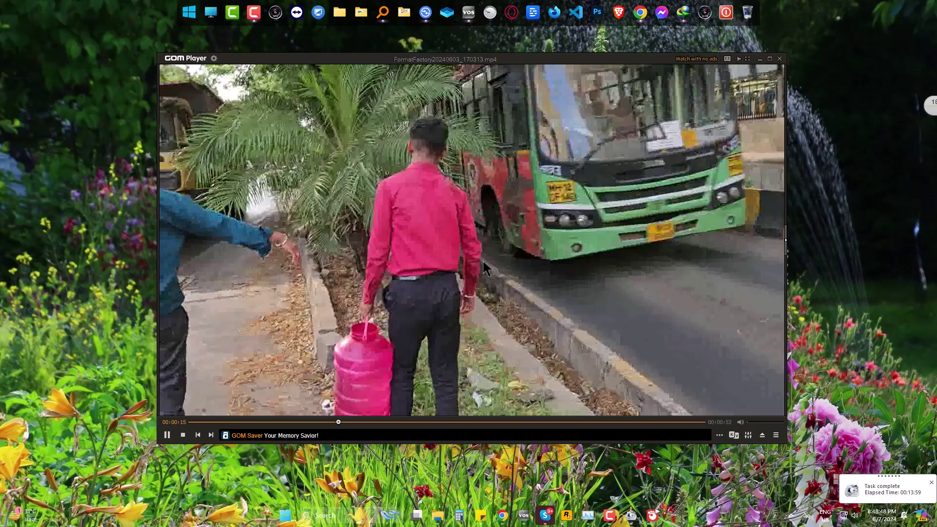
{"action": "key", "text": "Right"}
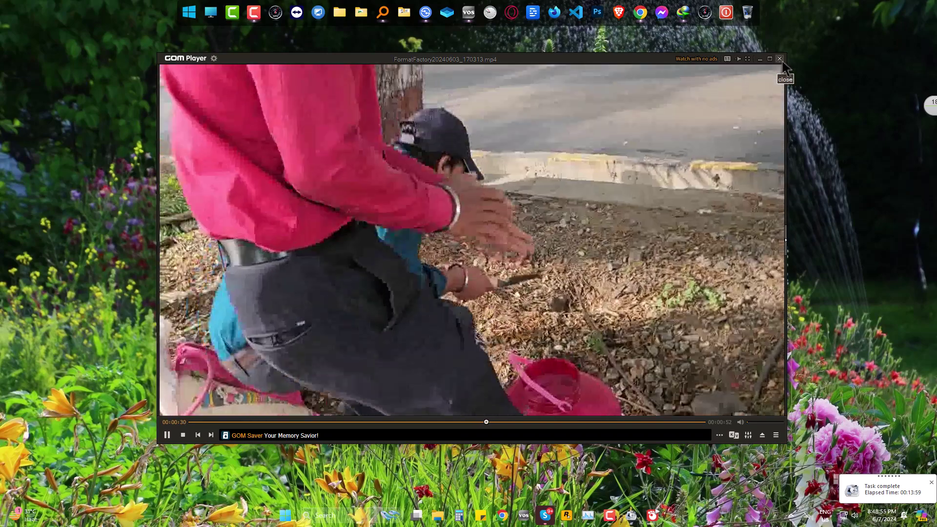
{"action": "left_click", "coordinate": [780, 60]}
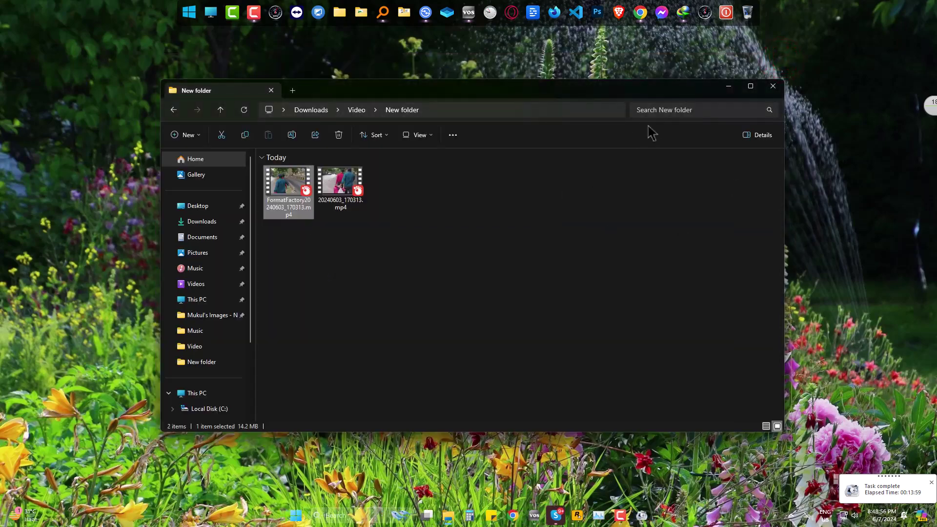
Step: Hide the folder and restore Format Factory showing the Completed 14.27M task
{"action": "left_click", "coordinate": [729, 86]}
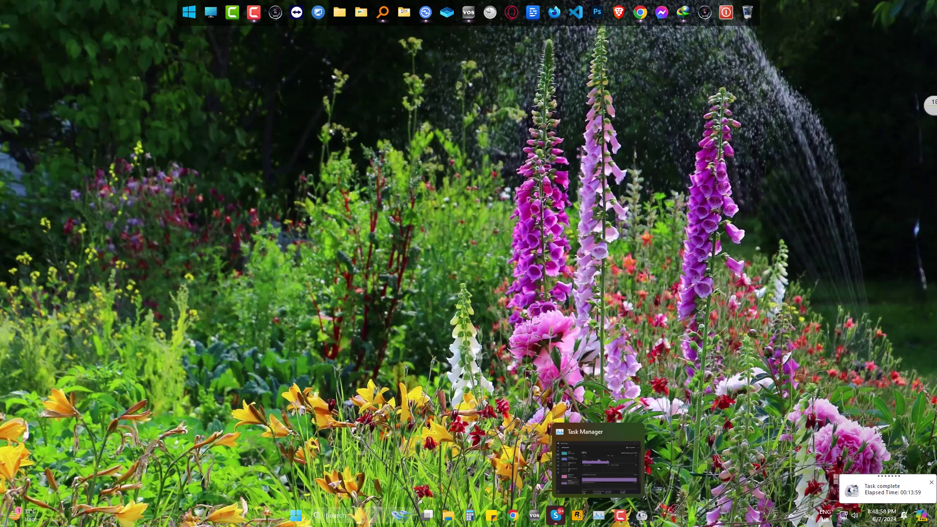
{"action": "left_click", "coordinate": [642, 515]}
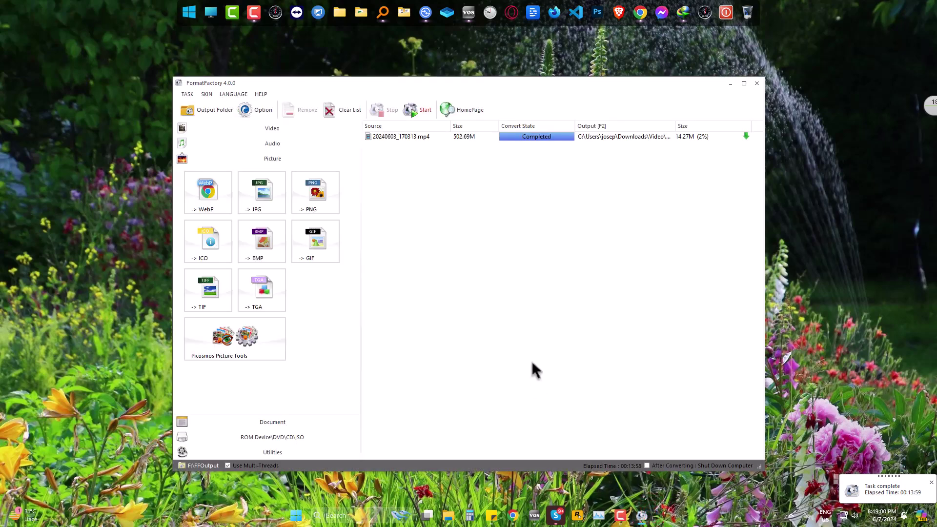